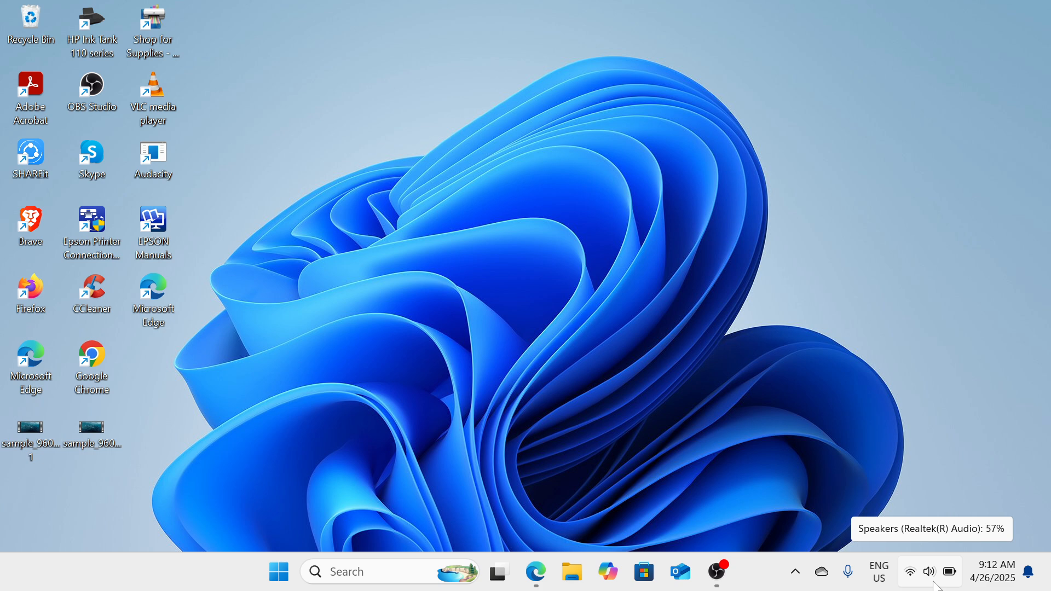
Step: Open the sound troubleshooter and close the Get Help window
right_click(933, 583)
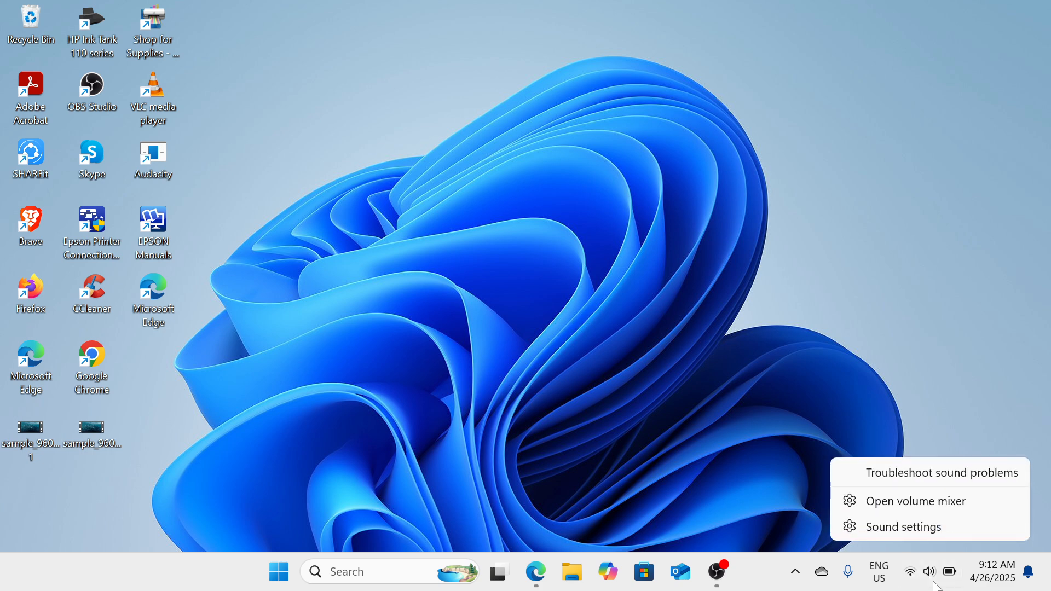
left_click(968, 477)
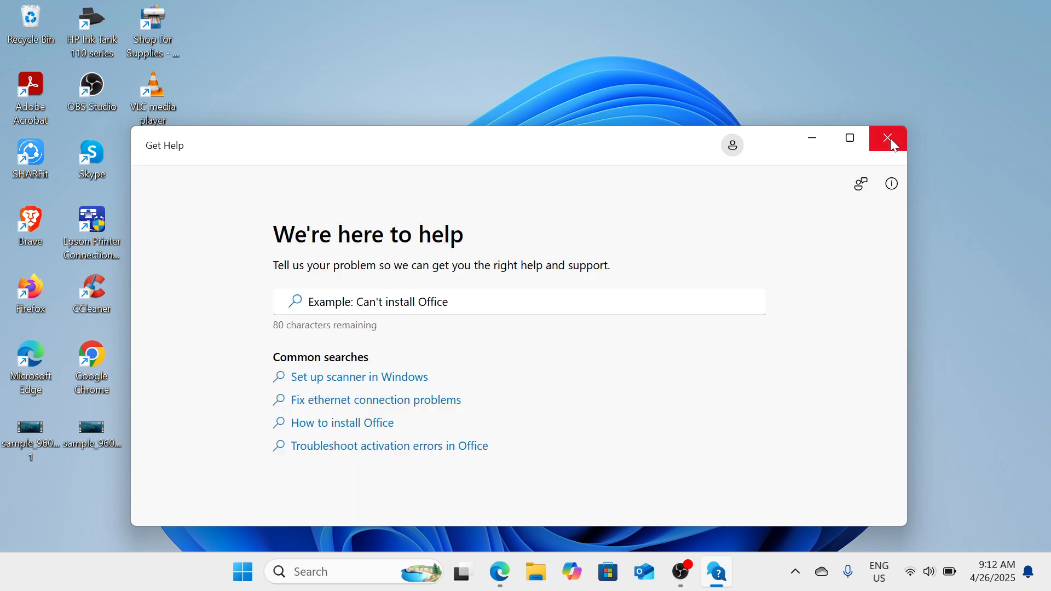
left_click(892, 144)
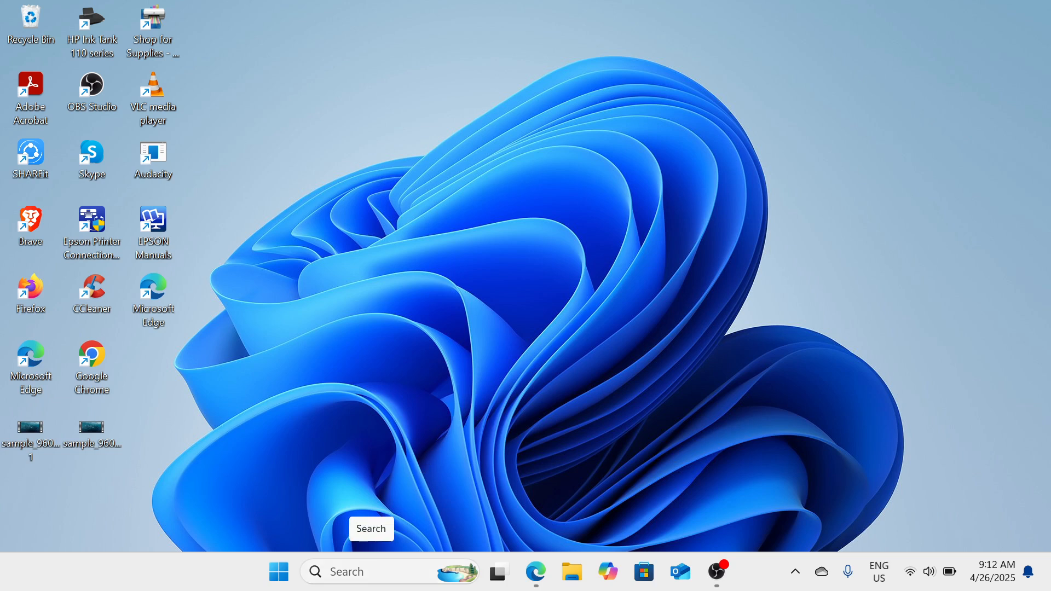
Step: Search for Control Panel and open it
left_click(372, 570)
type("CO")
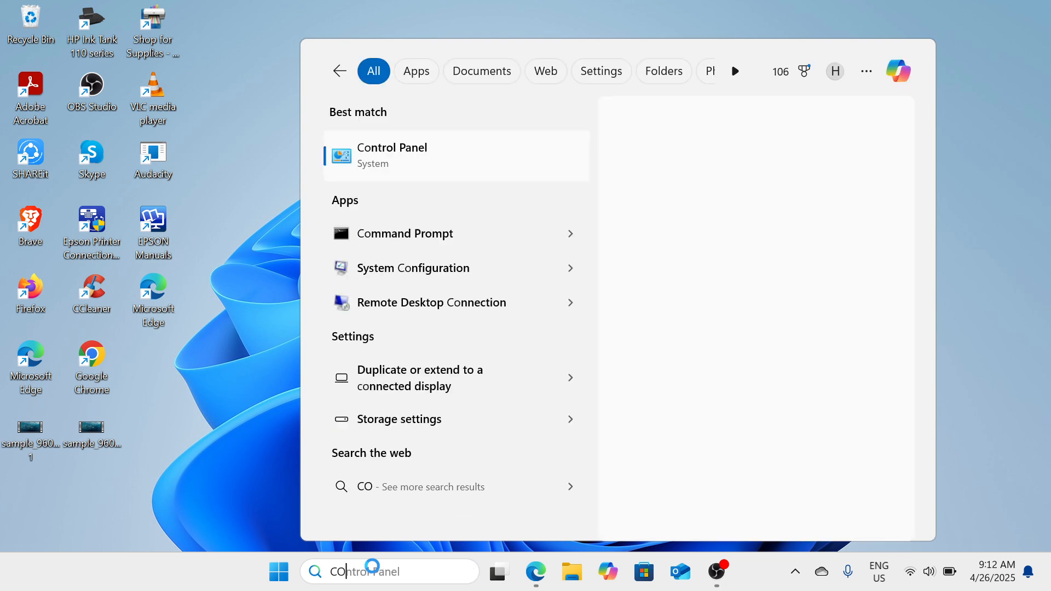
type("NTR")
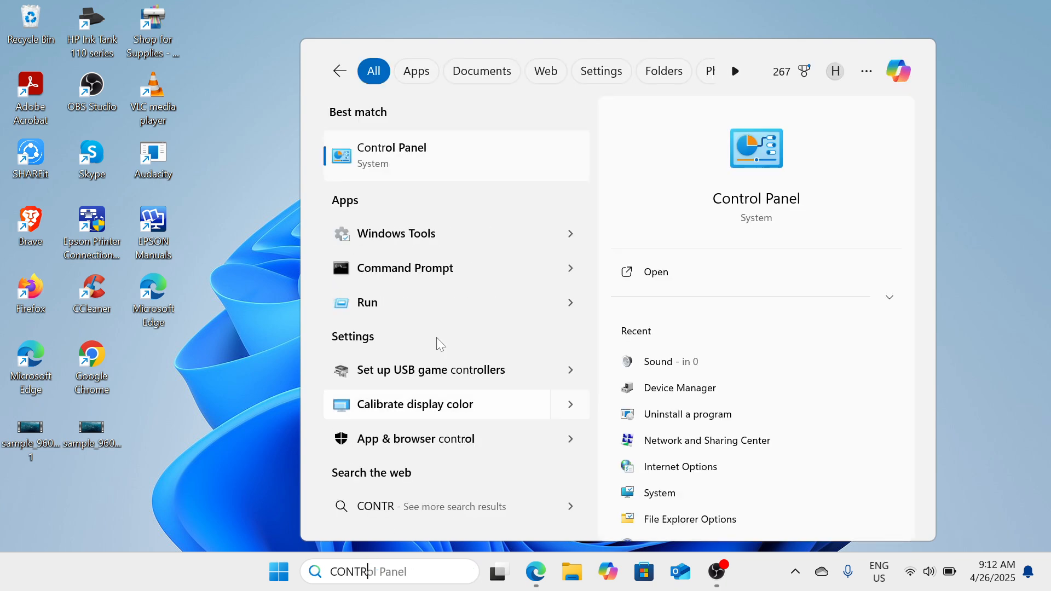
left_click(495, 161)
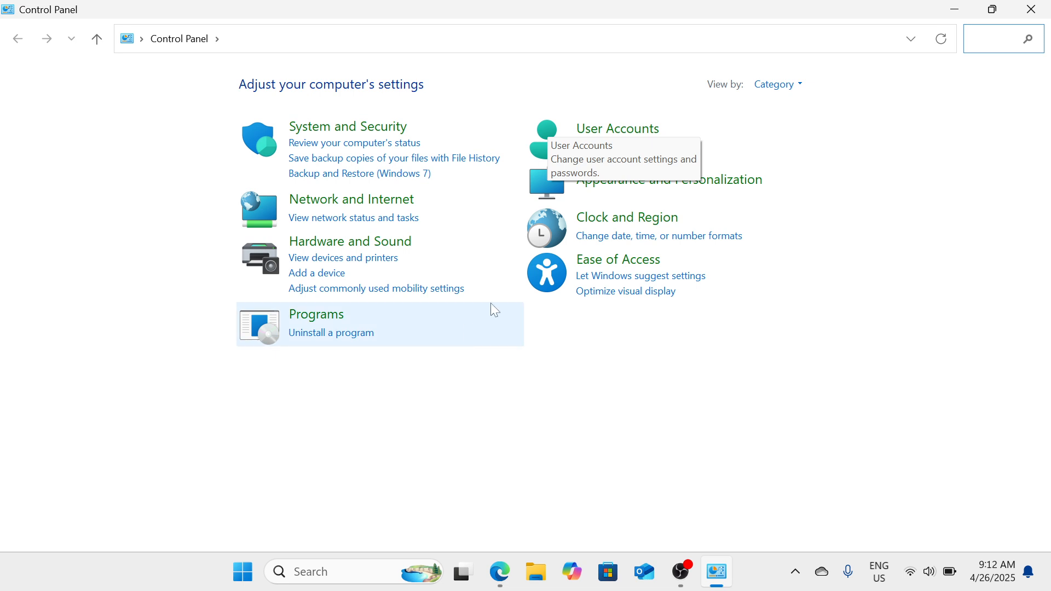
Step: Open the Sound settings under Hardware and Sound and open the Speakers playback device's properties
left_click(401, 250)
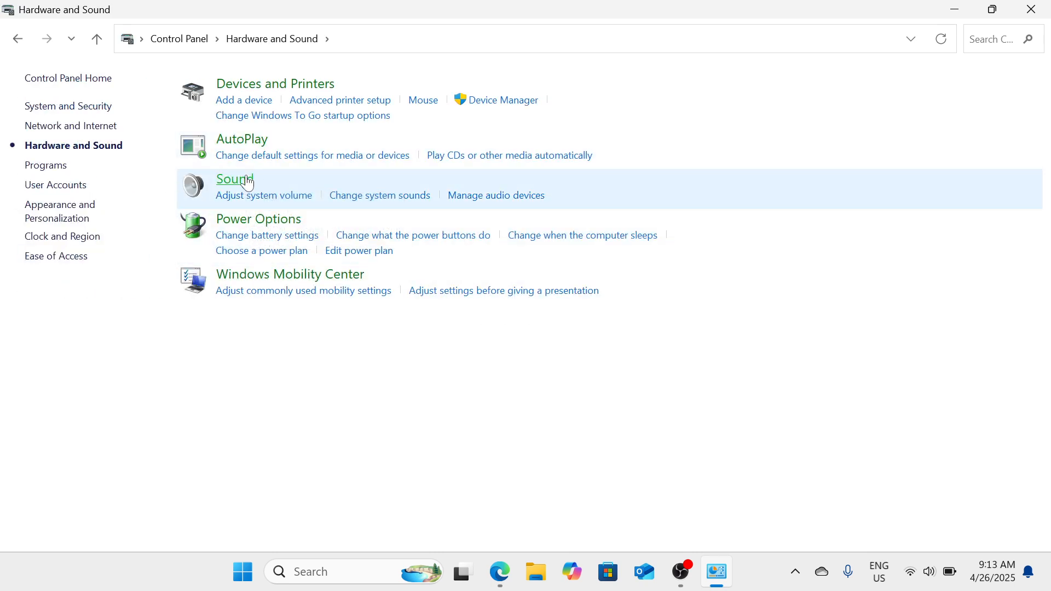
left_click(248, 180)
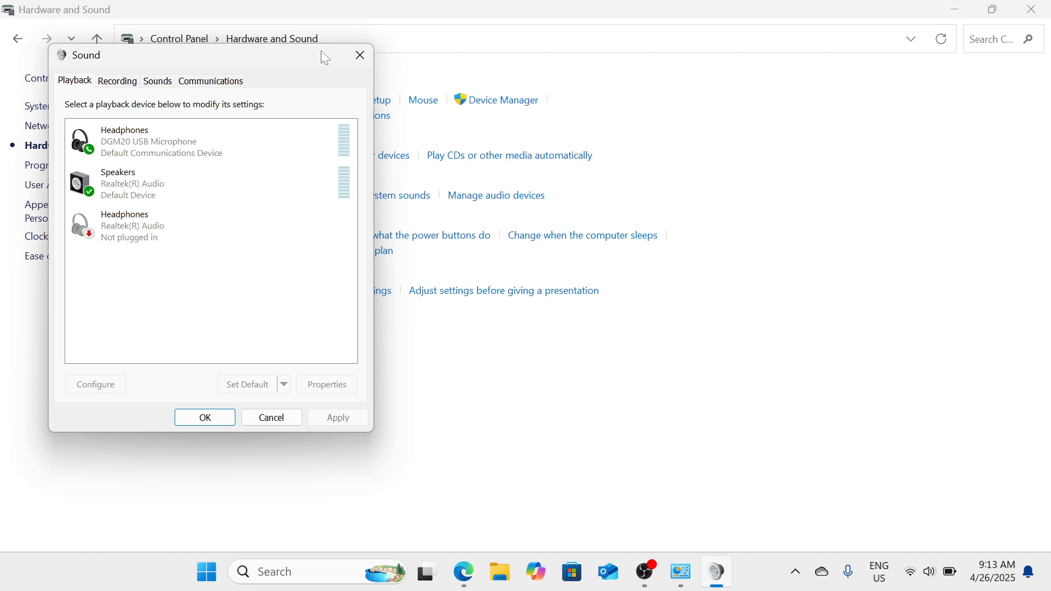
left_click_drag(321, 50, 658, 53)
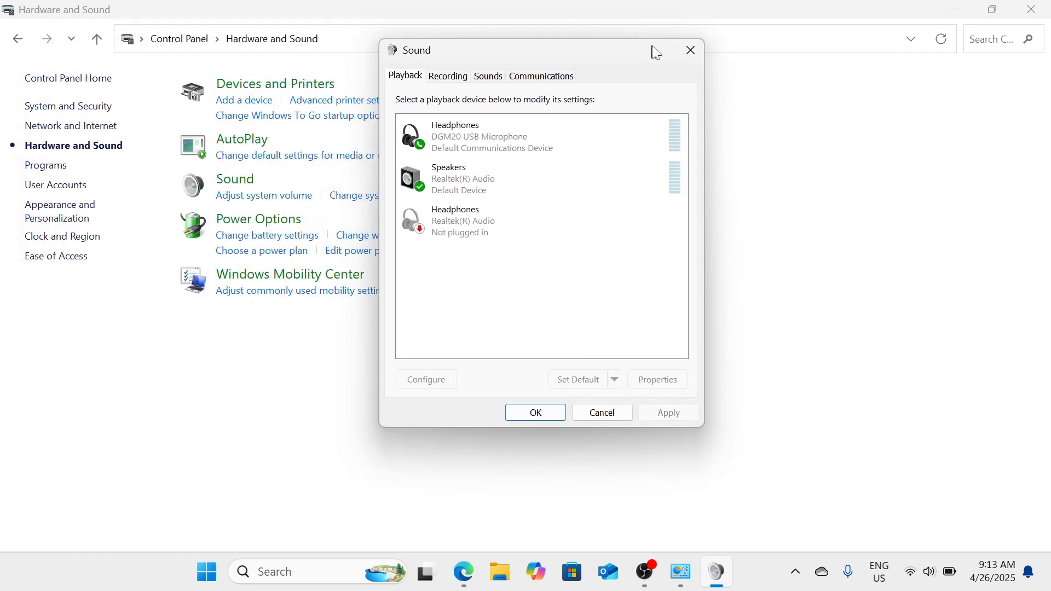
right_click(454, 176)
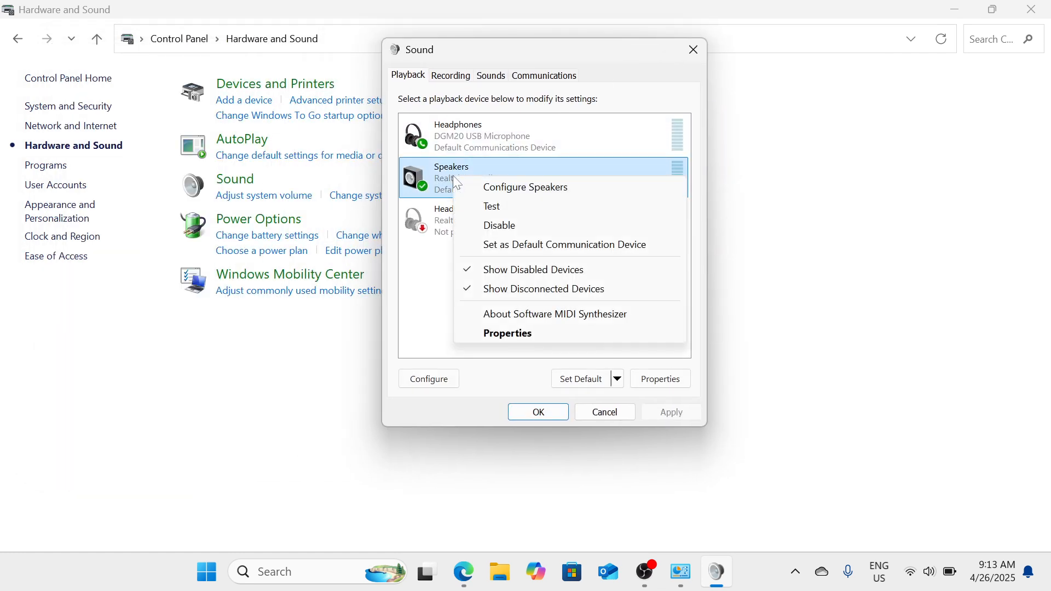
left_click(544, 334)
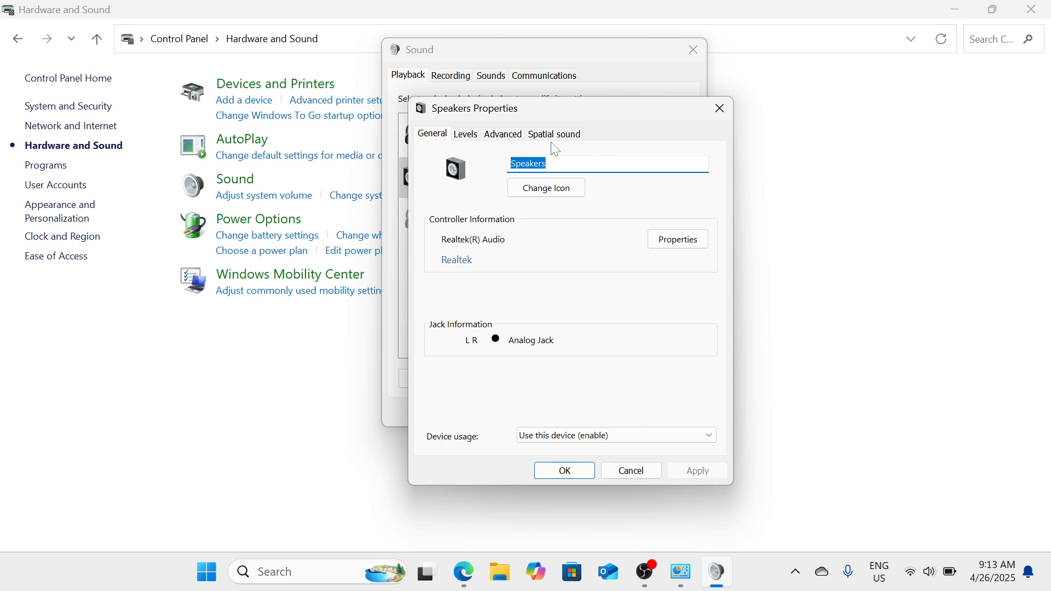
Step: Review the Speakers' Advanced settings and close the properties and Sound dialogs
left_click(504, 134)
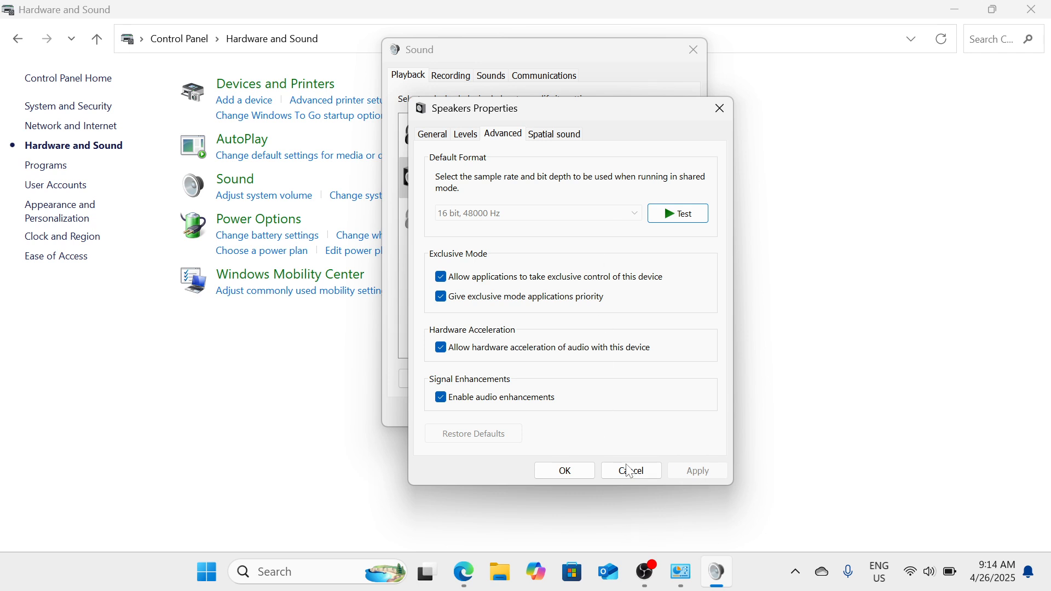
left_click(570, 474)
left_click(692, 51)
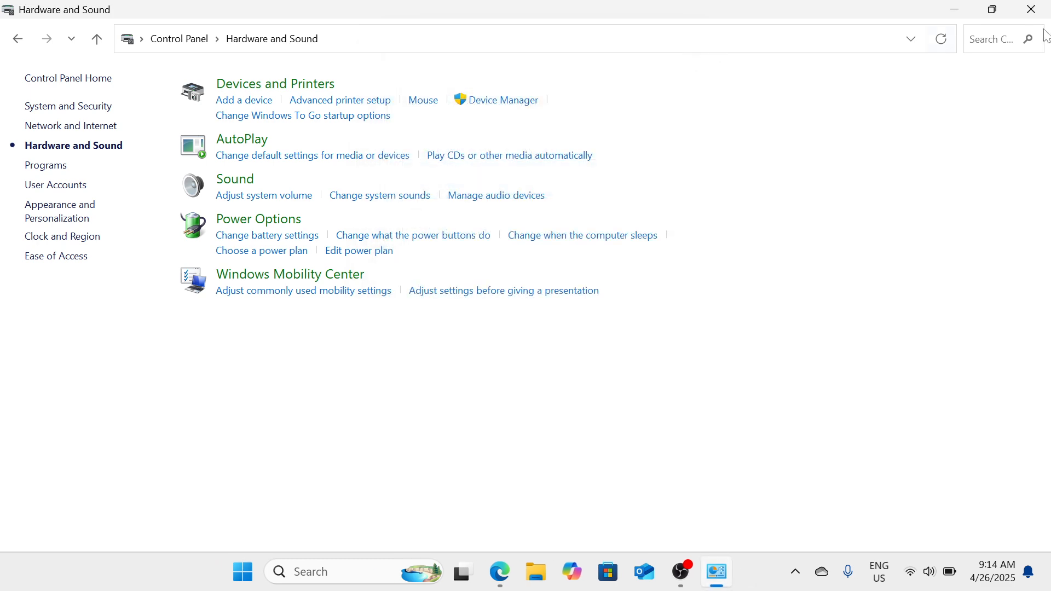
Step: Close Control Panel and open Device Manager in a maximized window
left_click(1046, 6)
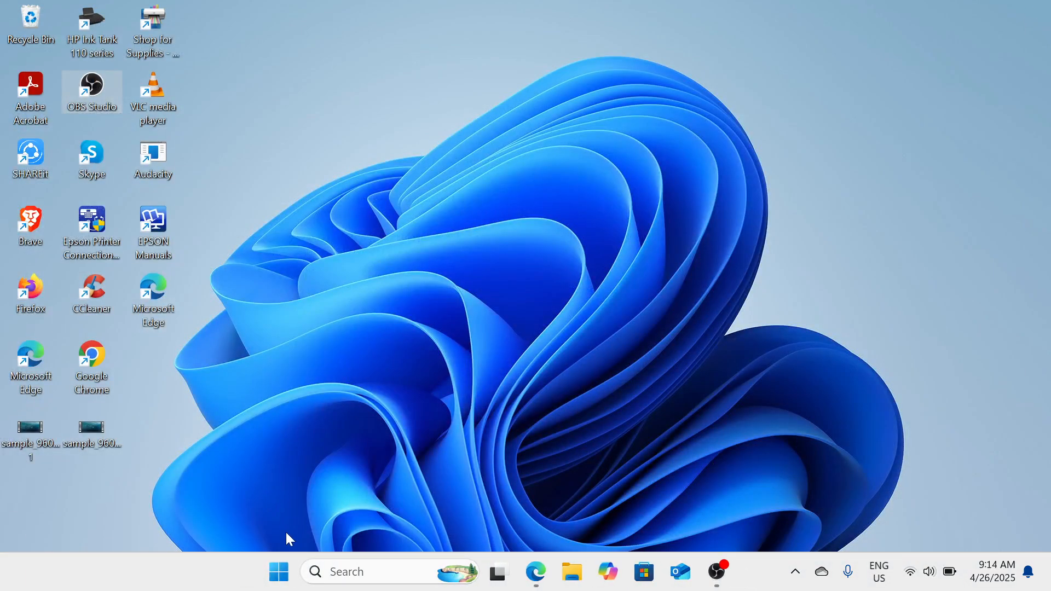
right_click(278, 582)
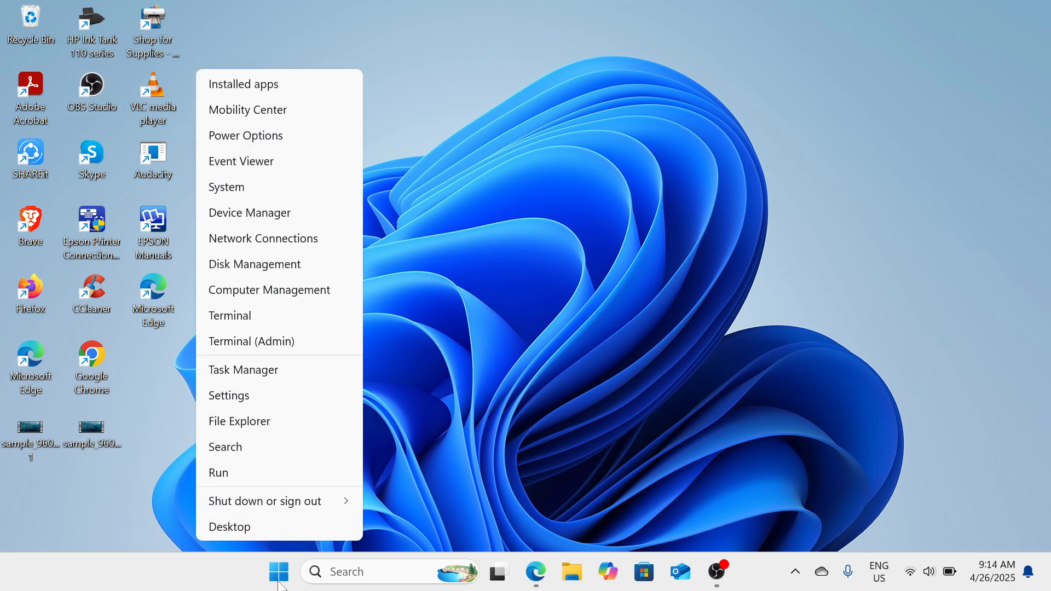
left_click(292, 220)
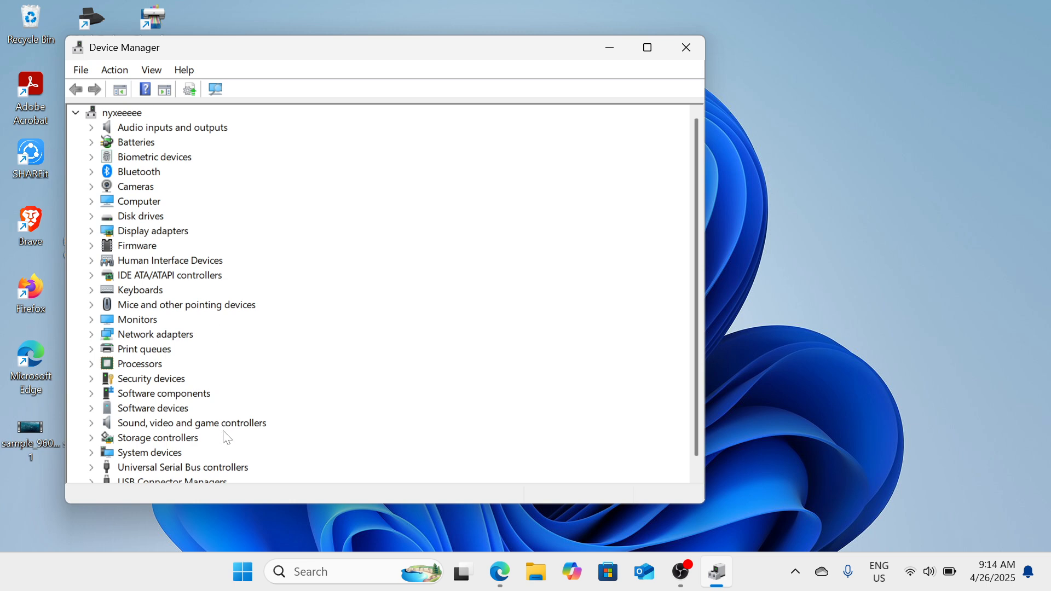
left_click(653, 50)
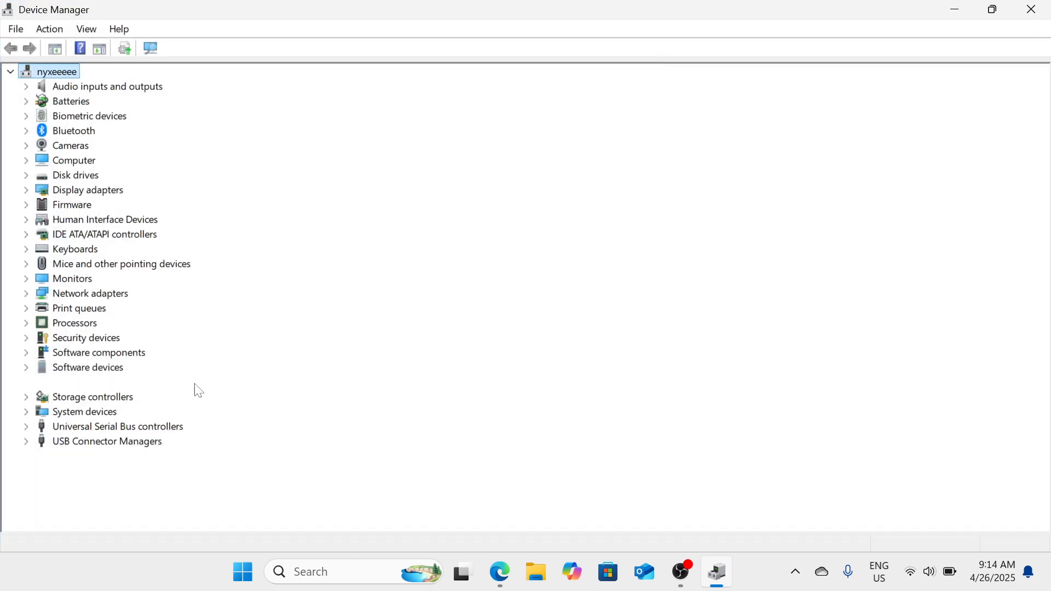
Step: Expand Sound, video and game controllers and search automatically for an updated Realtek(R) Audio driver
double_click(196, 383)
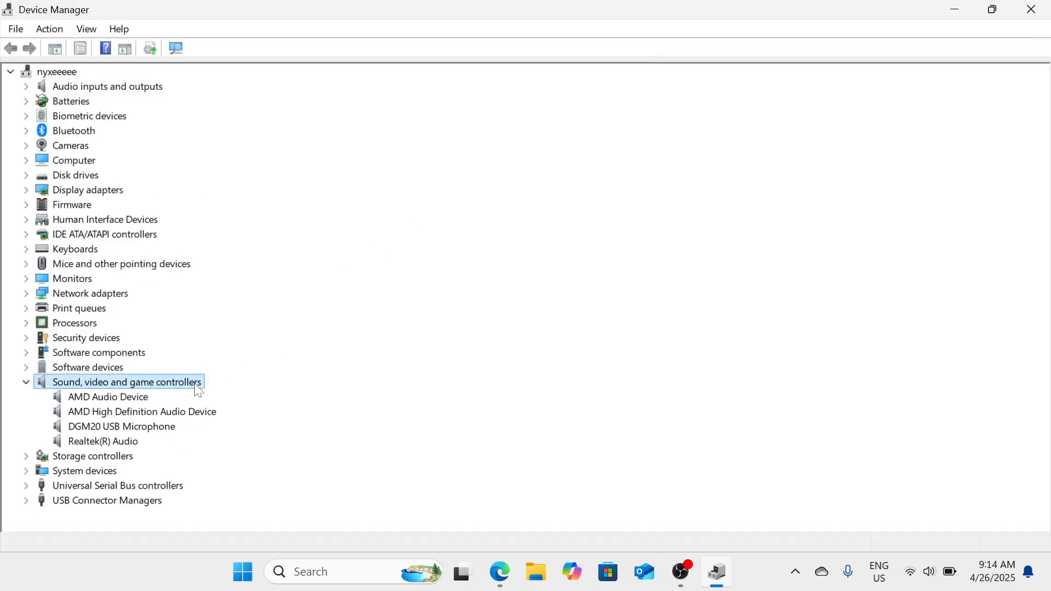
left_click(134, 444)
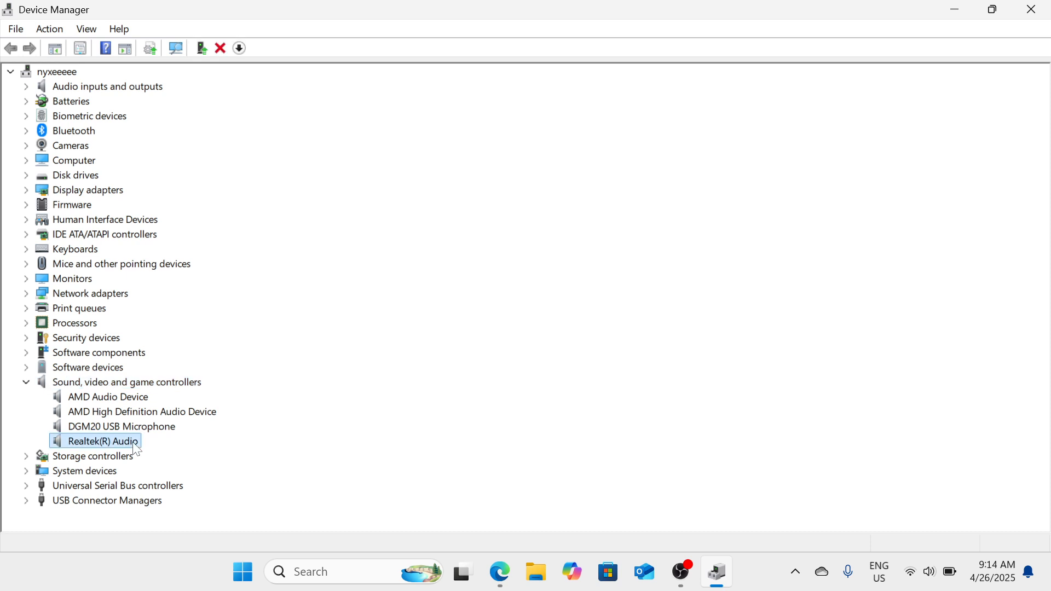
right_click(120, 444)
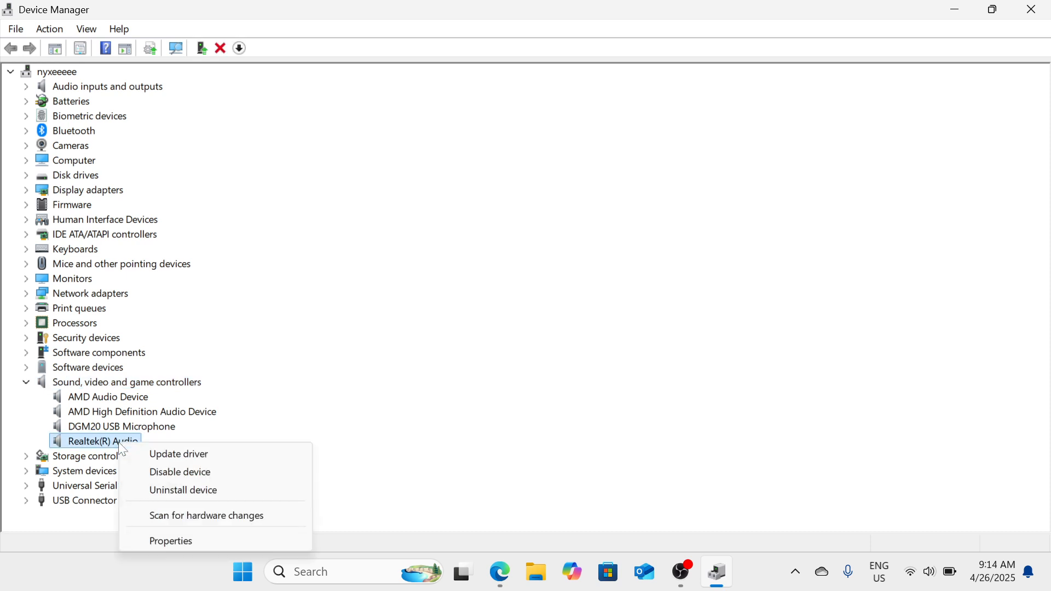
left_click(164, 454)
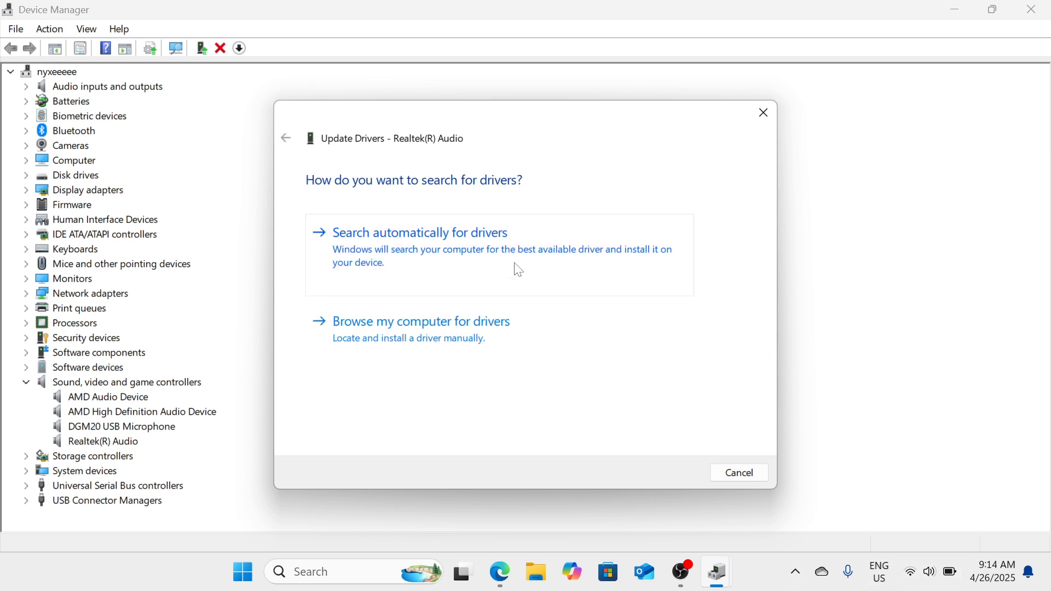
left_click(520, 270)
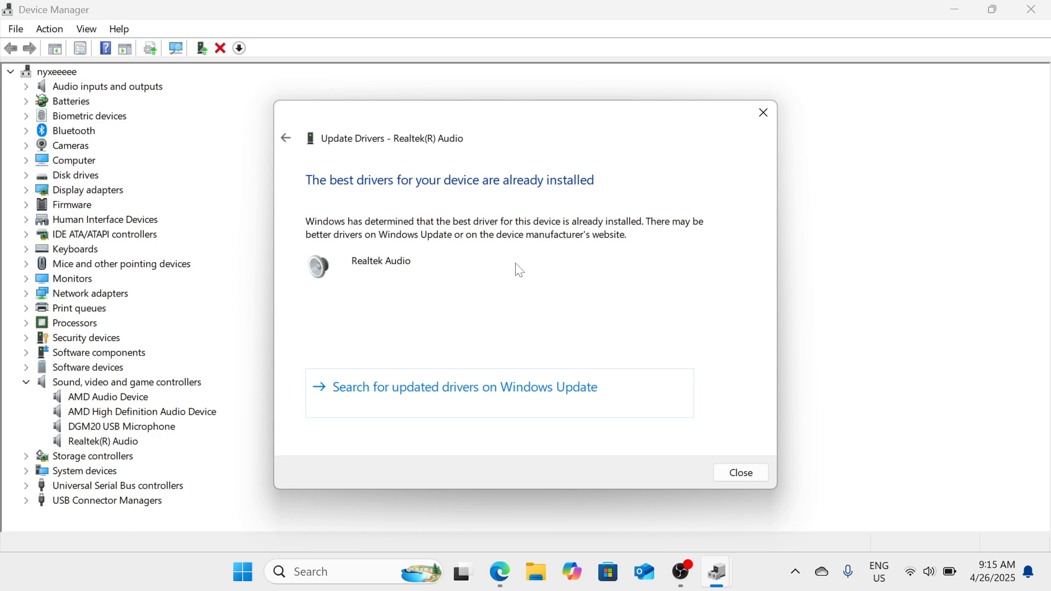
Step: Browse the computer's compatible drivers for Realtek(R) Audio, pick High Definition Audio Device, and cancel the wizard
left_click(287, 139)
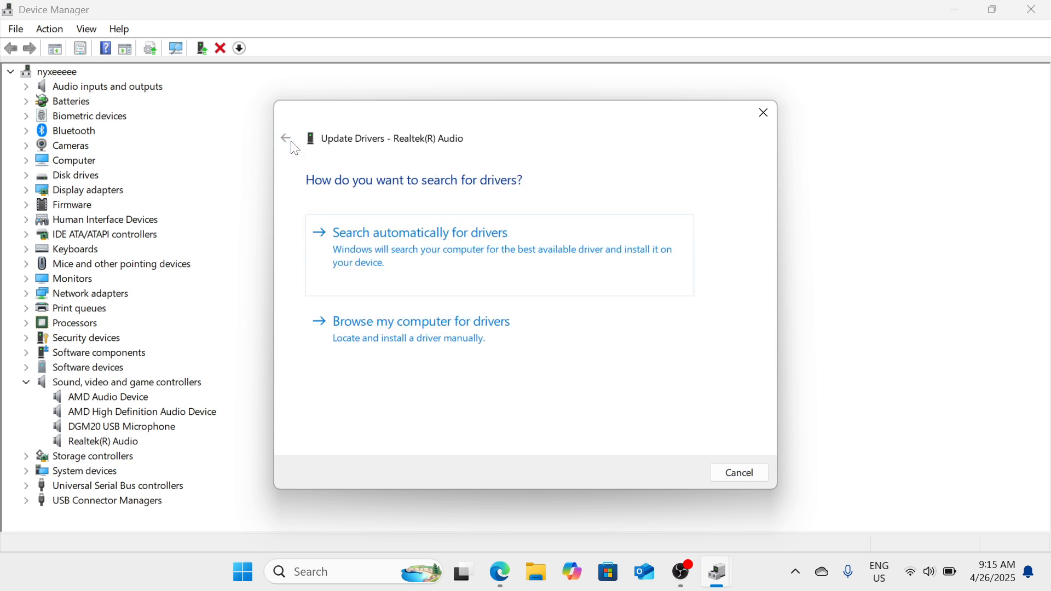
left_click(495, 332)
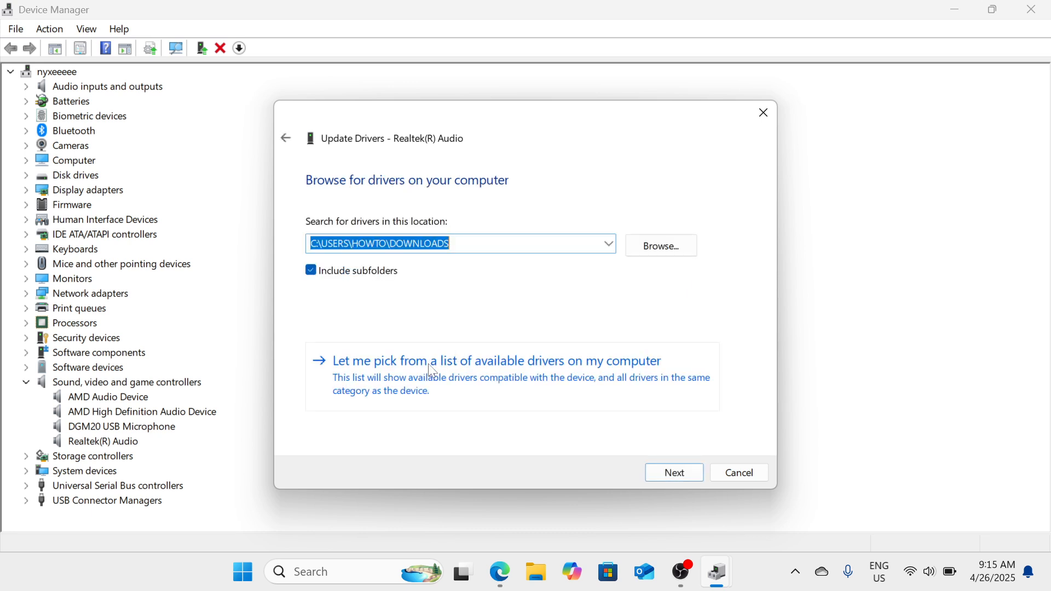
left_click(420, 376)
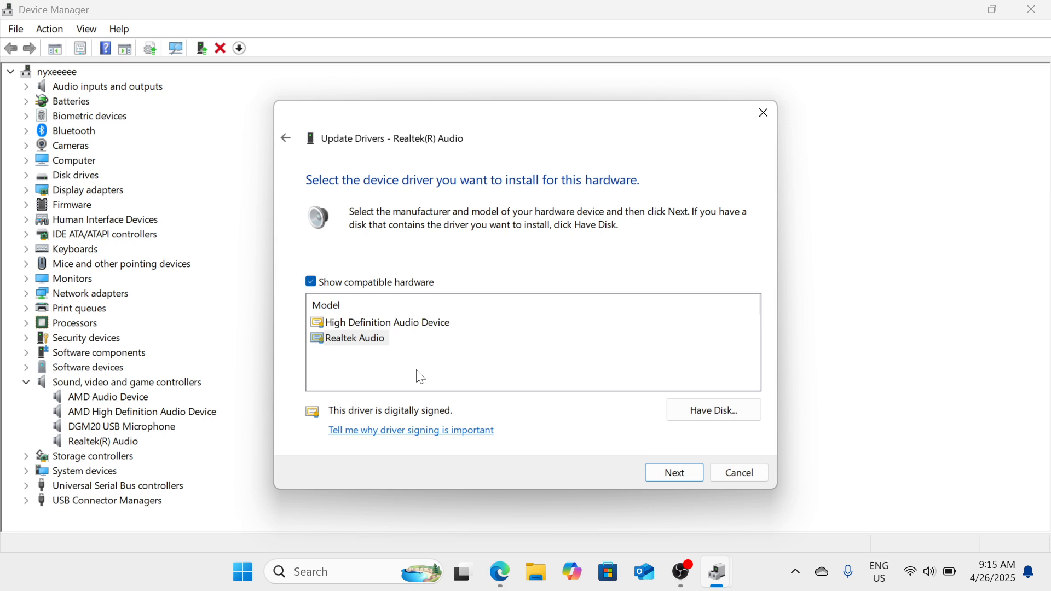
left_click(446, 323)
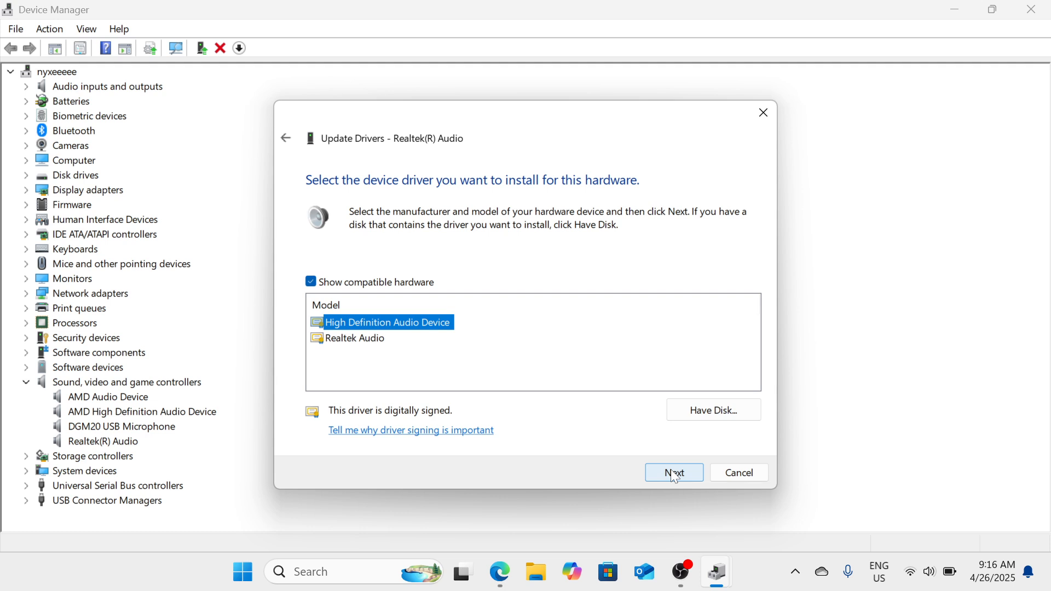
left_click(766, 114)
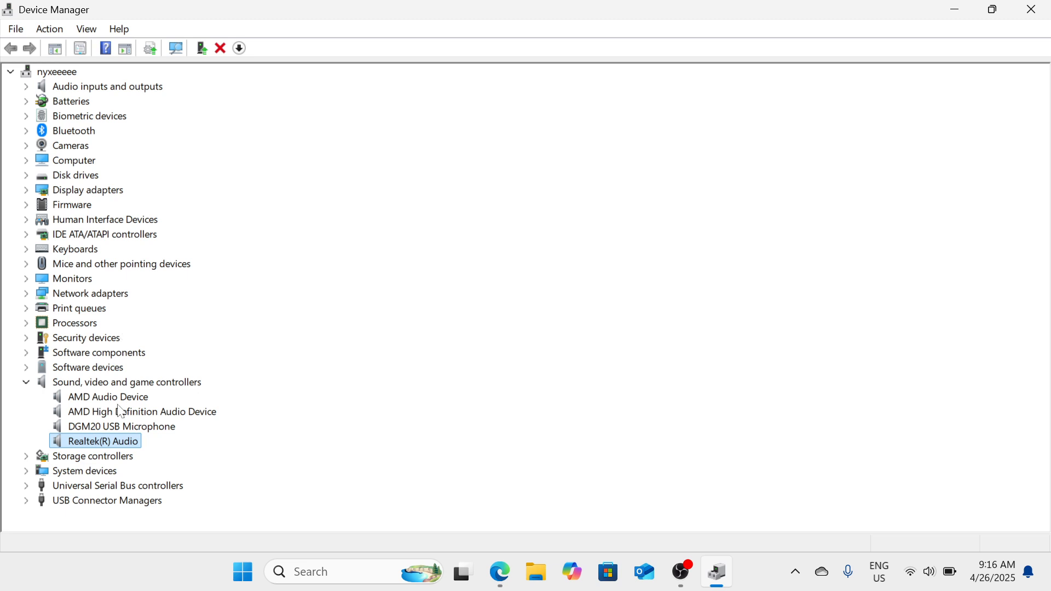
Step: Open Realtek(R) Audio's Driver properties and begin Uninstall Device with the driver-removal option ticked
right_click(126, 443)
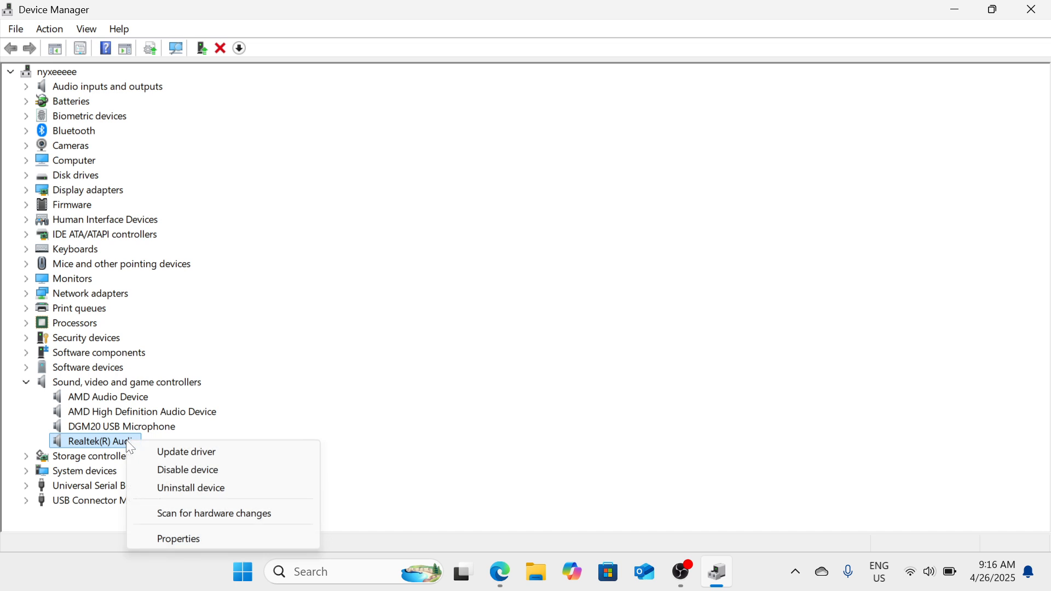
left_click(207, 540)
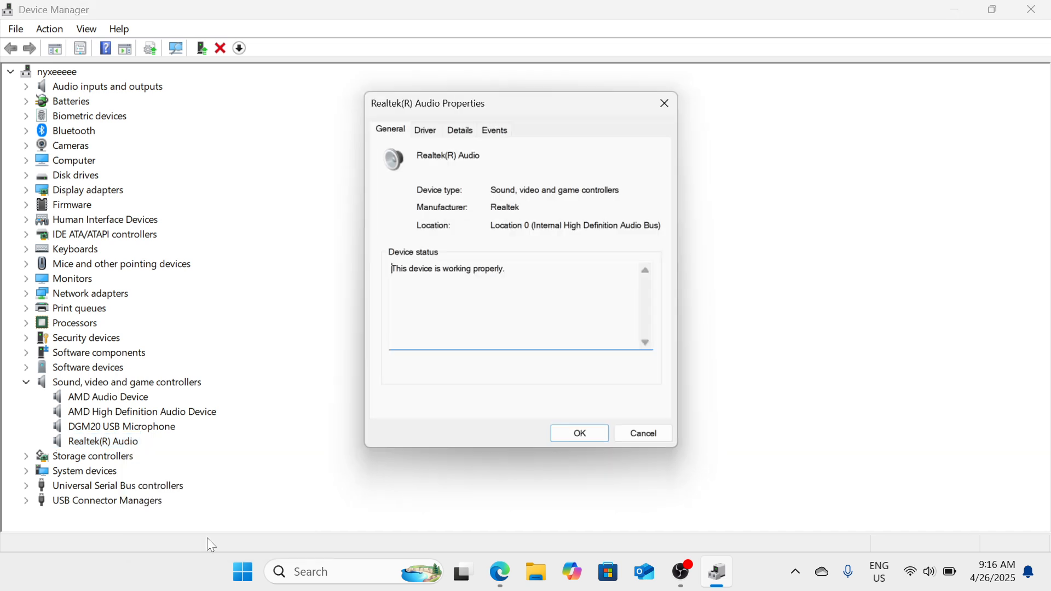
left_click(436, 128)
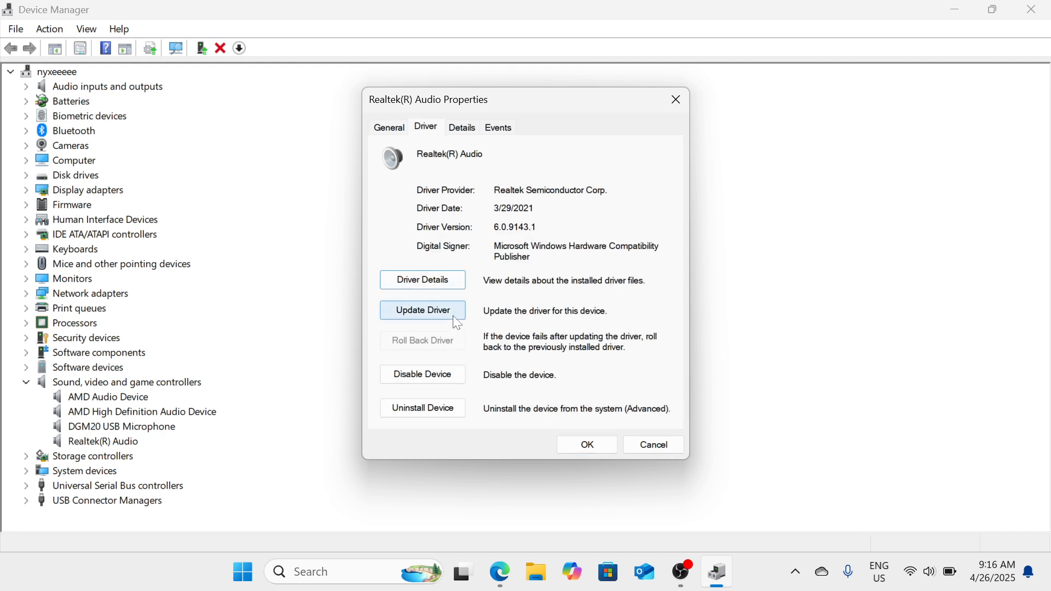
left_click(448, 410)
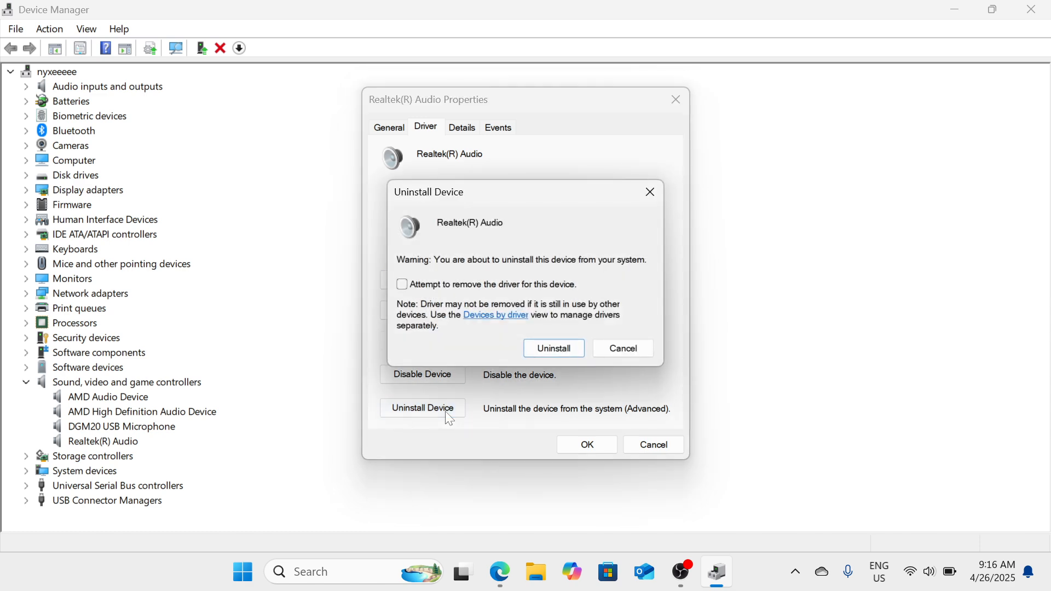
left_click(403, 286)
Step: Scan for hardware changes in Device Manager
left_click(60, 35)
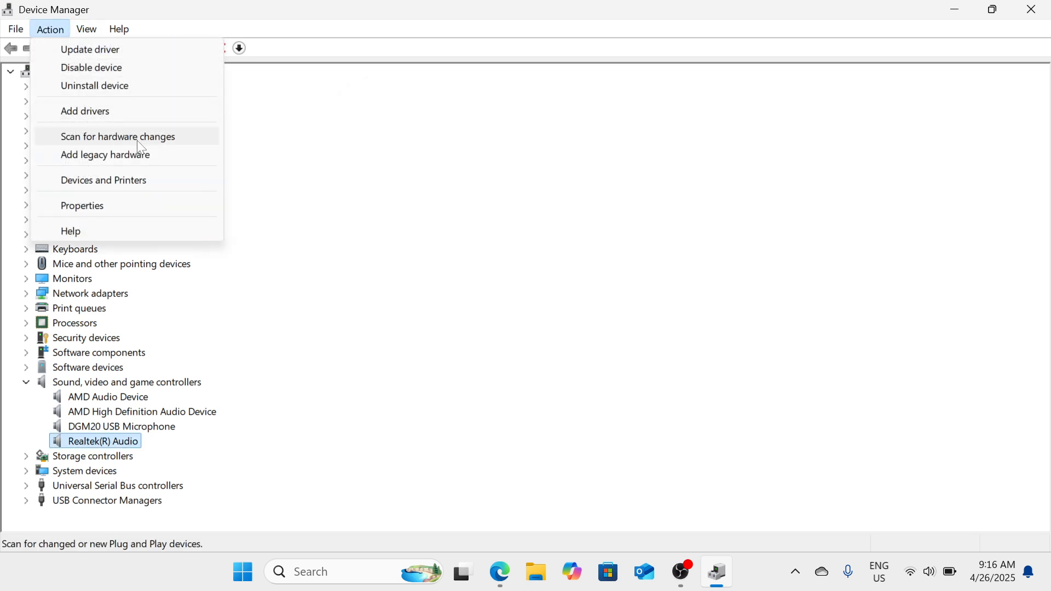
left_click(178, 137)
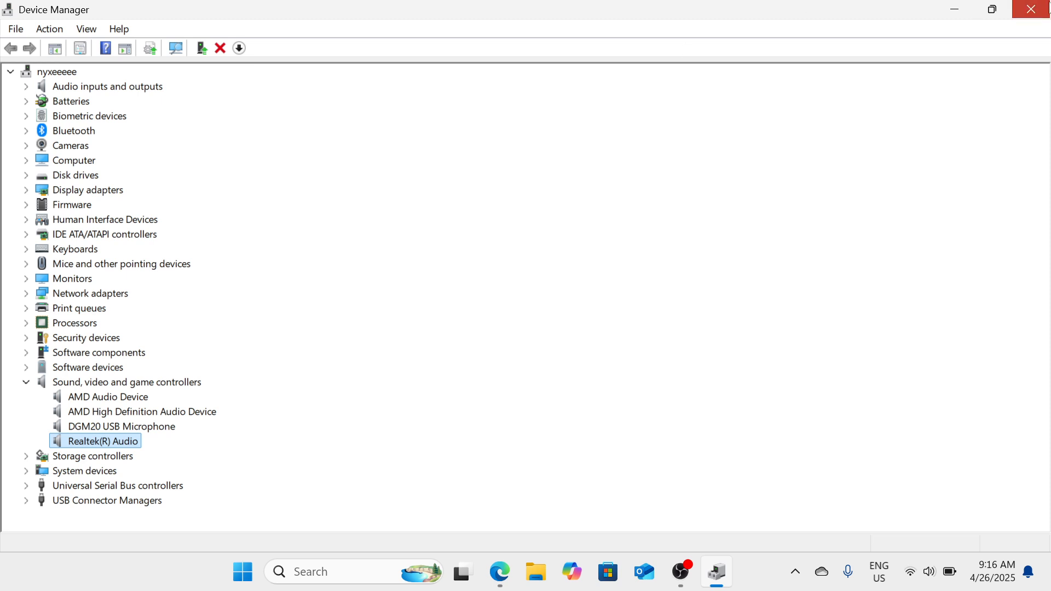
Step: Close the uninstall dialog, the Realtek(R) Audio properties window and Device Manager
left_click(1047, 8)
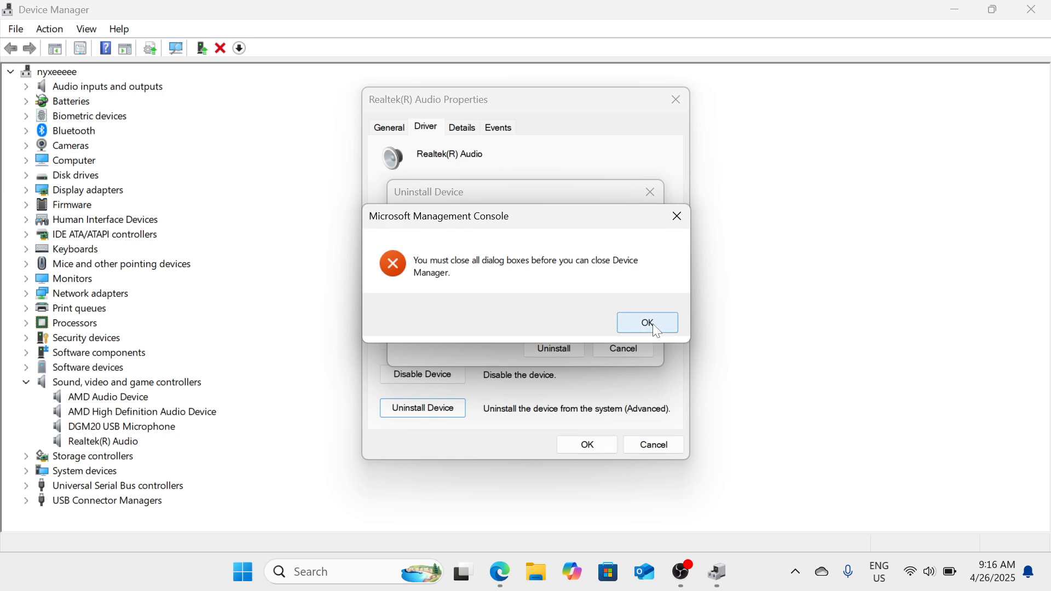
left_click(676, 221)
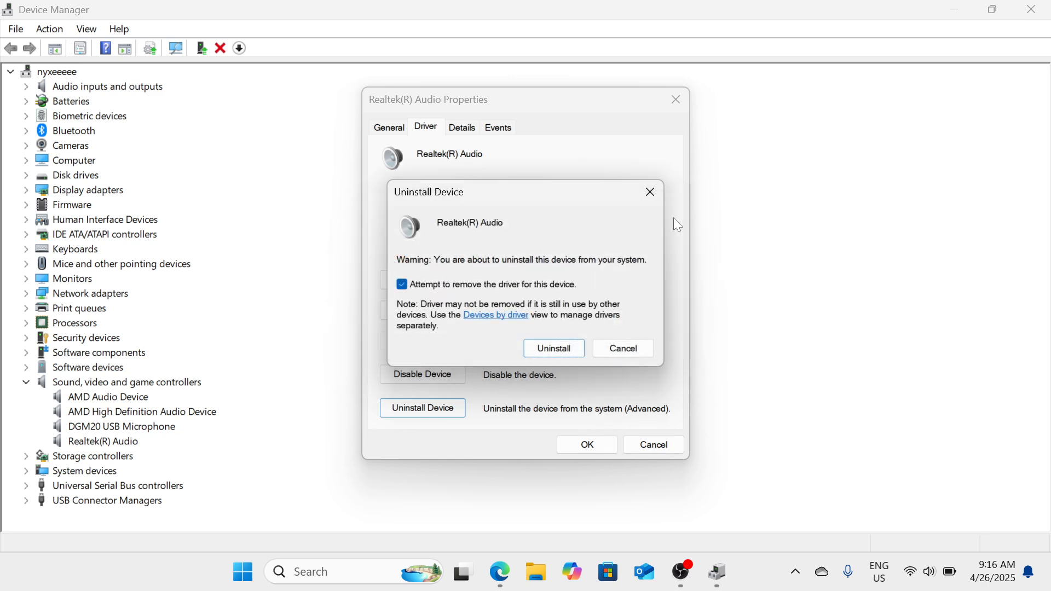
left_click(650, 191)
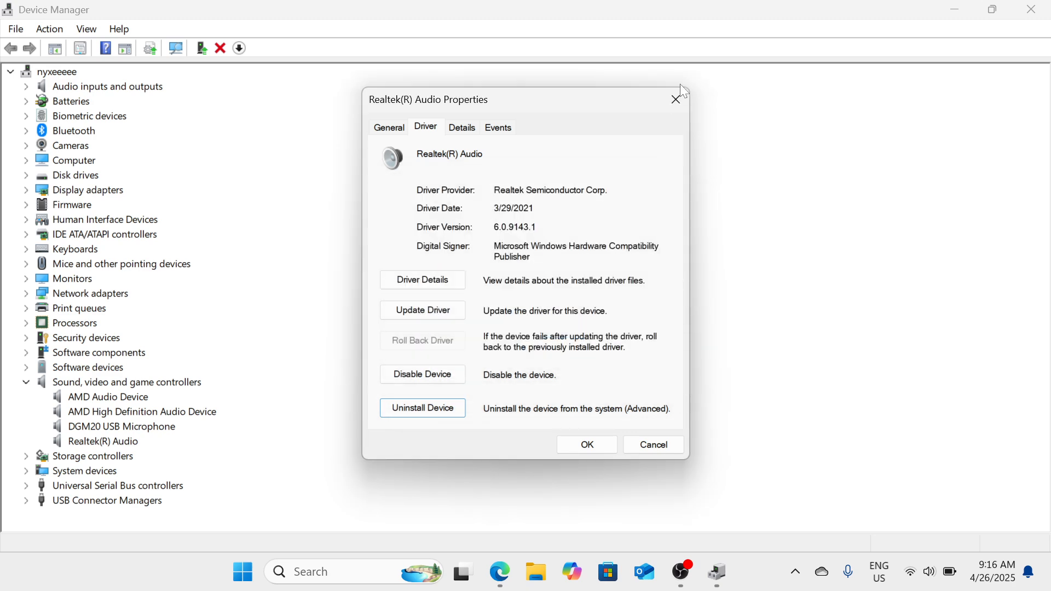
left_click(677, 98)
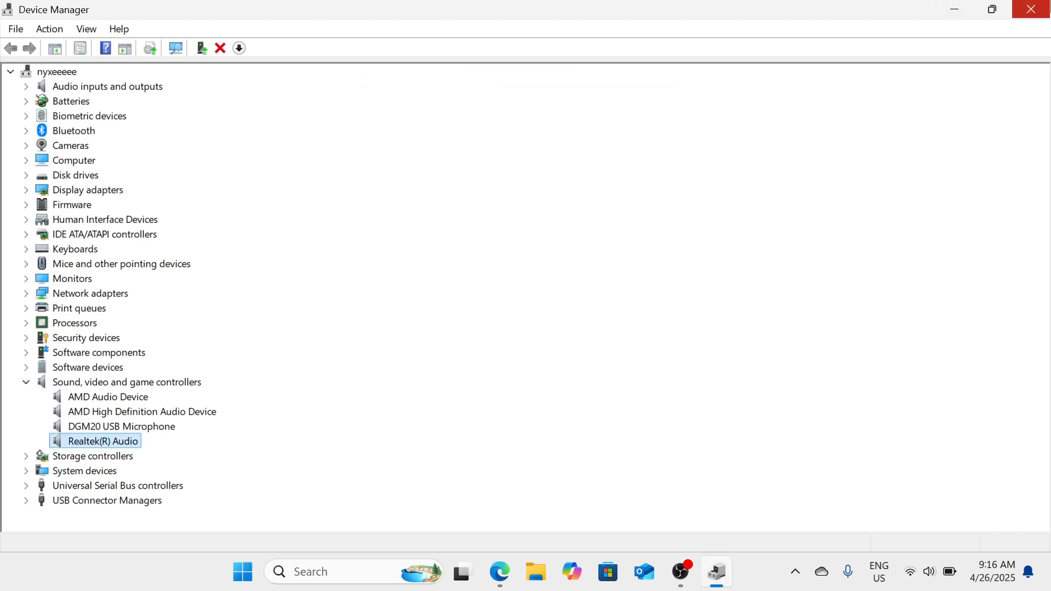
left_click(1047, 10)
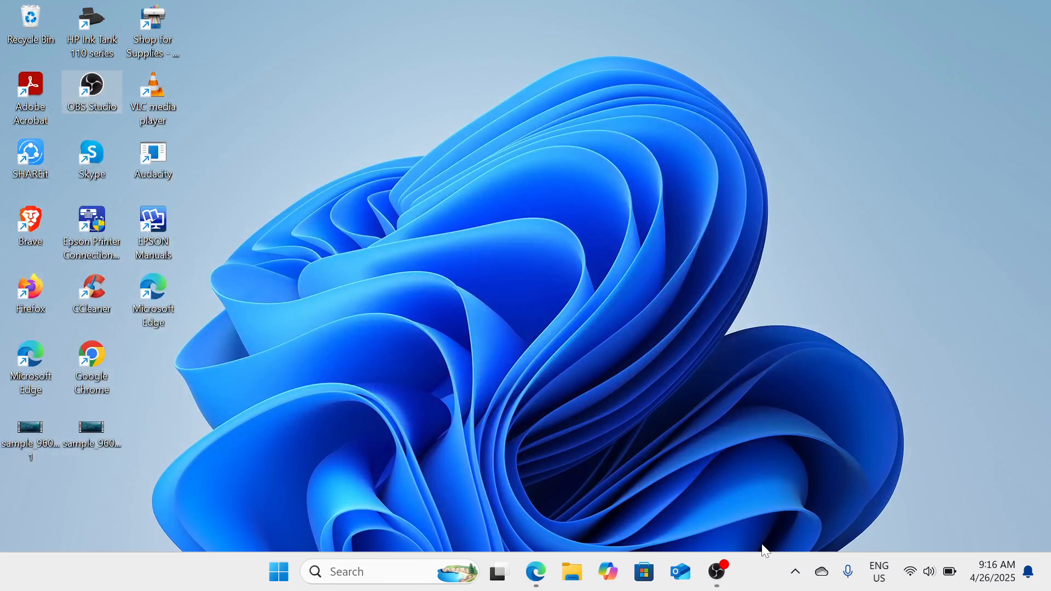
left_click(721, 584)
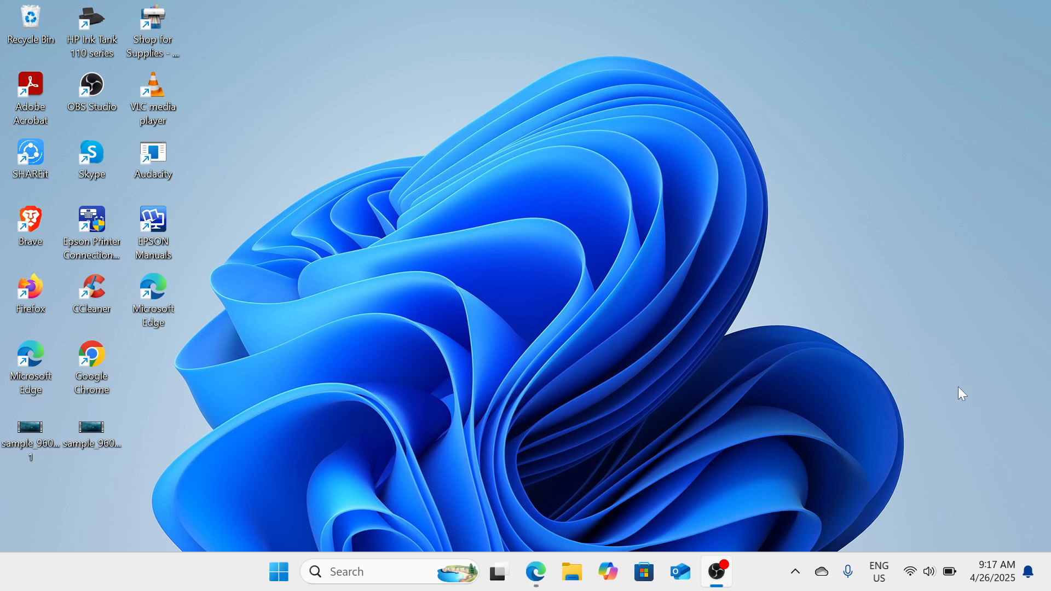